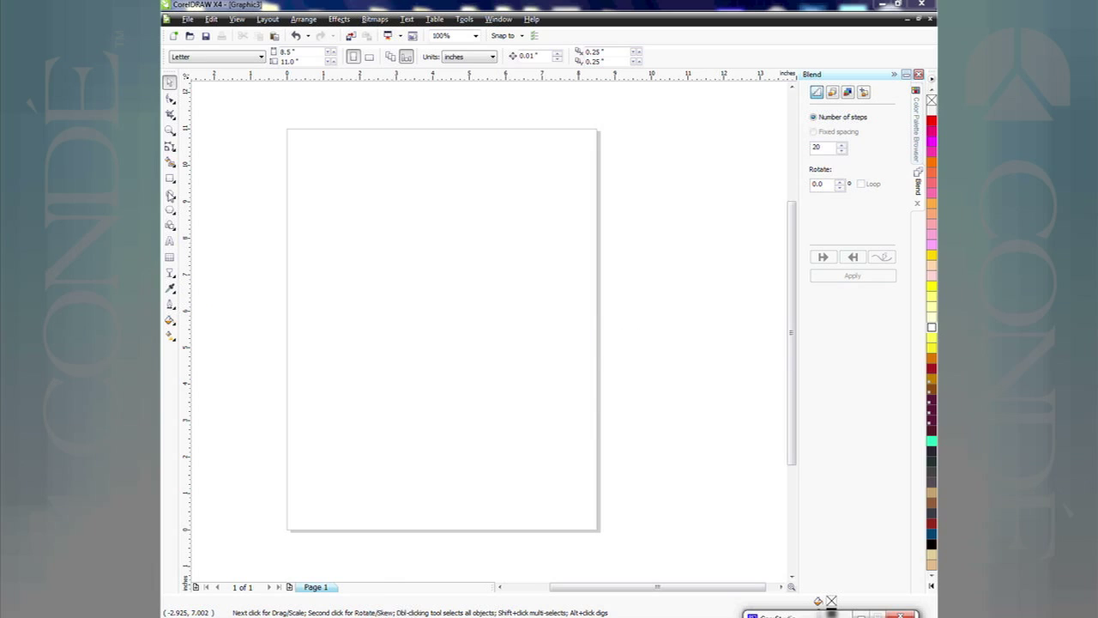
Pick the Ellipse tool from the toolbox
left_click(170, 194)
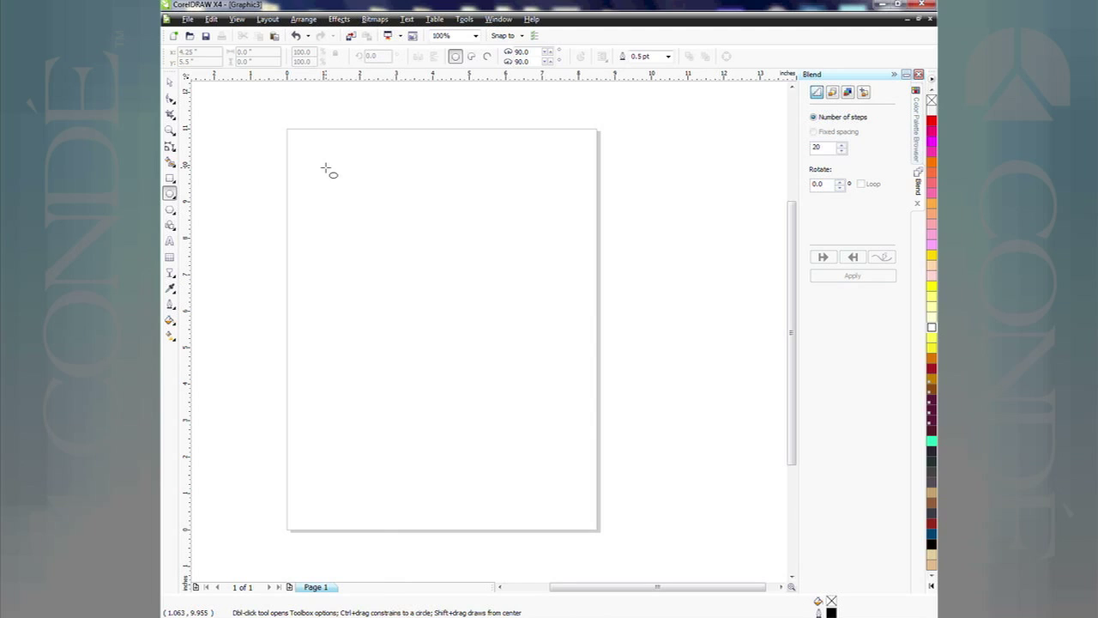
Ctrl+drag a circle near the page top and a 3.754-inch square beneath it, then return to the Pick tool
left_click_drag(325, 168, 466, 301)
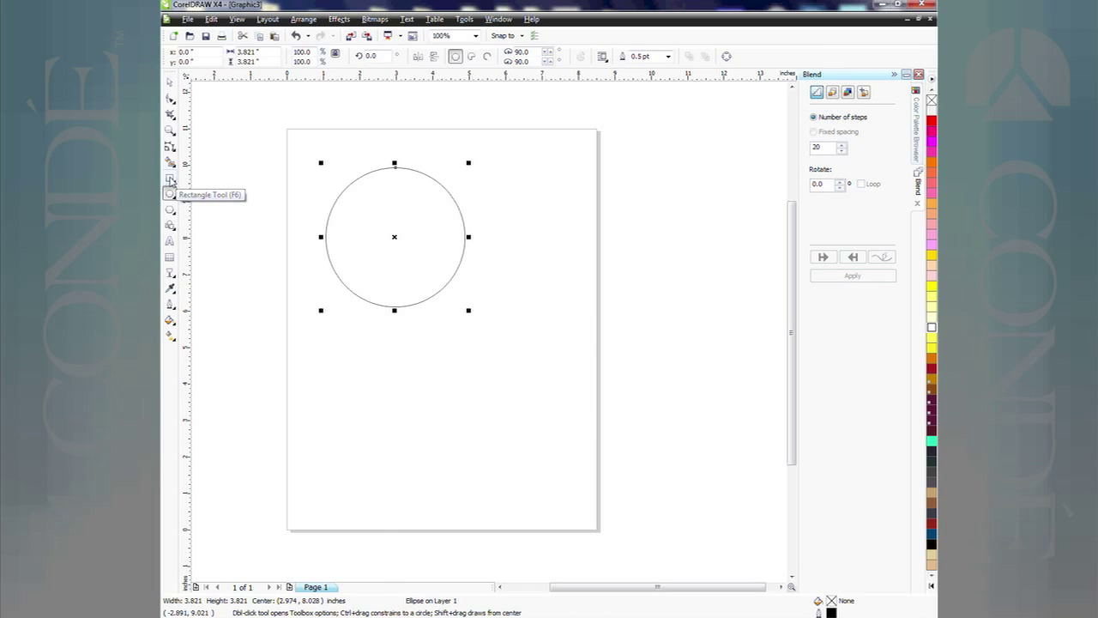
left_click(170, 179)
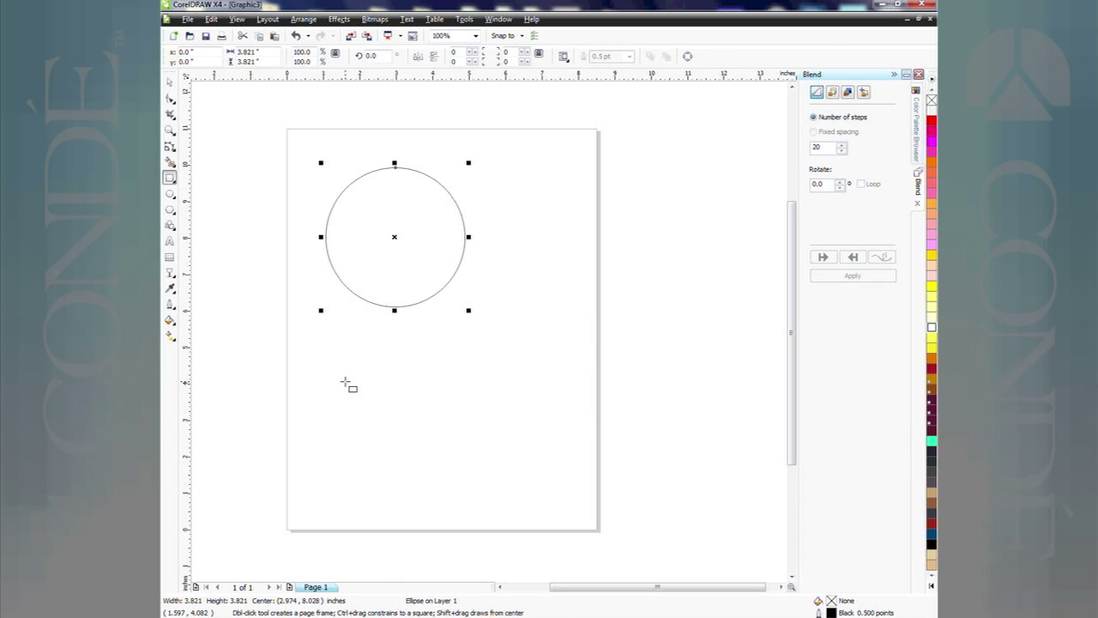
left_click_drag(345, 382, 482, 518)
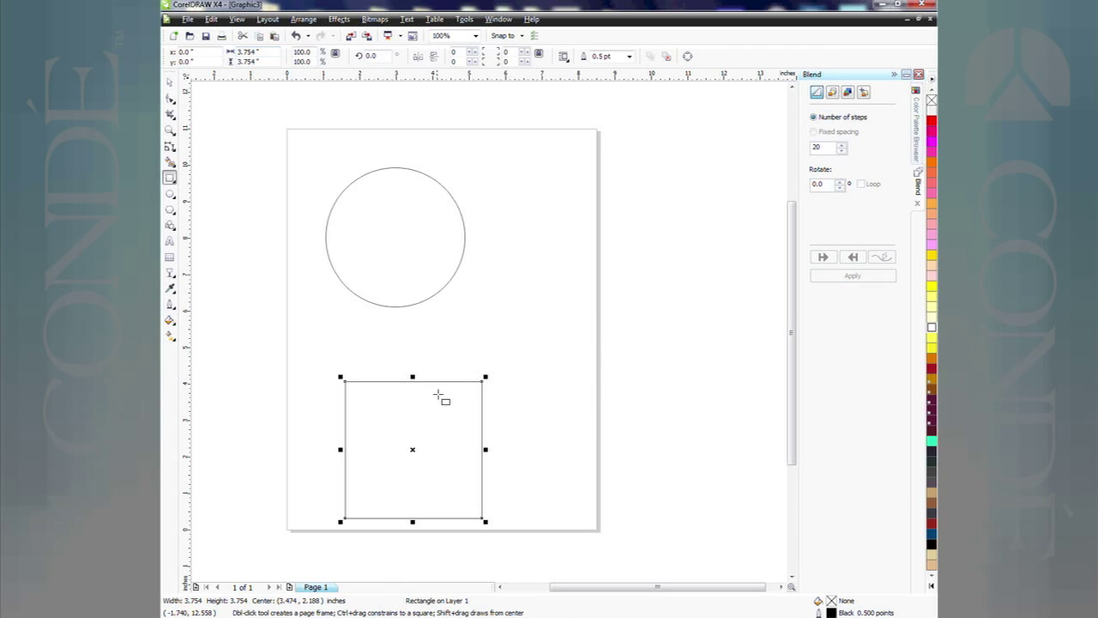
left_click(170, 83)
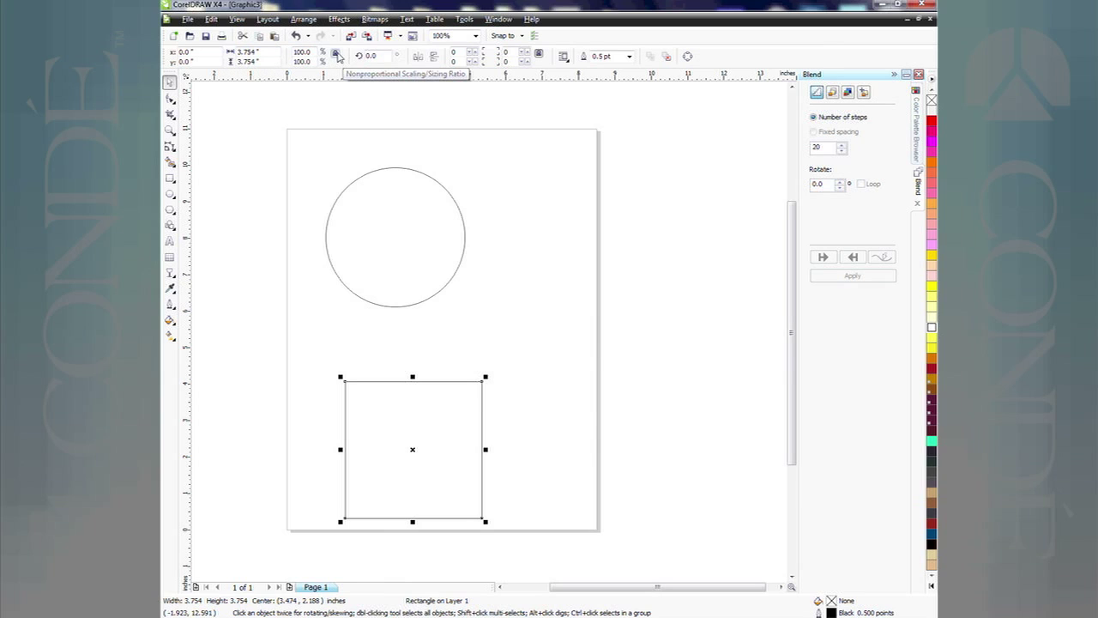
Lock proportions, set the square's width to 4.225 inches, and drag it up under the circle
left_click(337, 56)
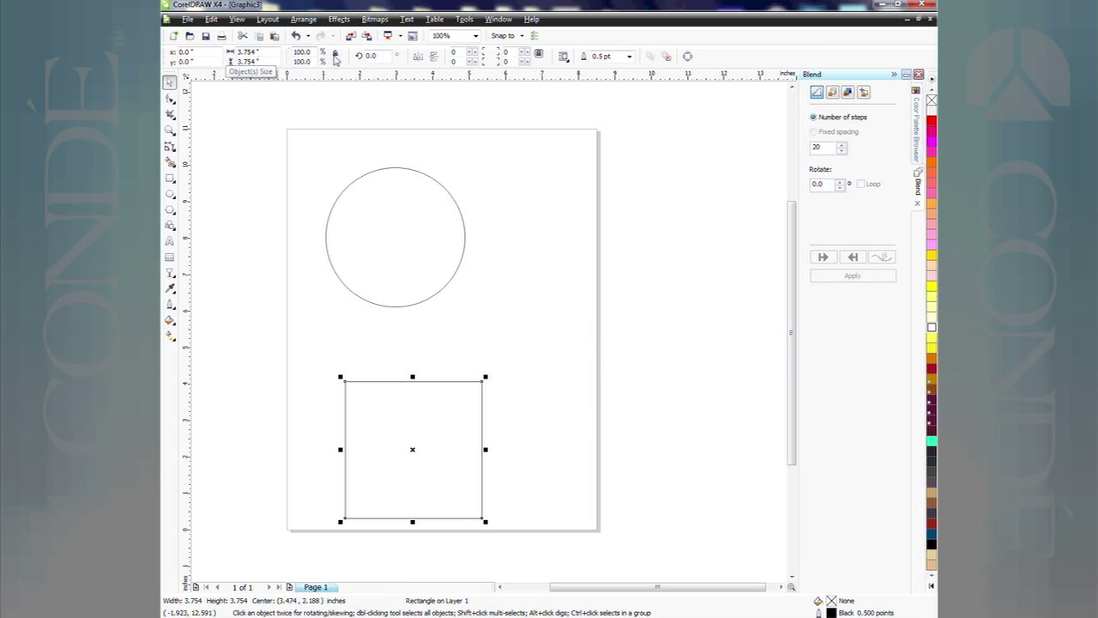
left_click(335, 56)
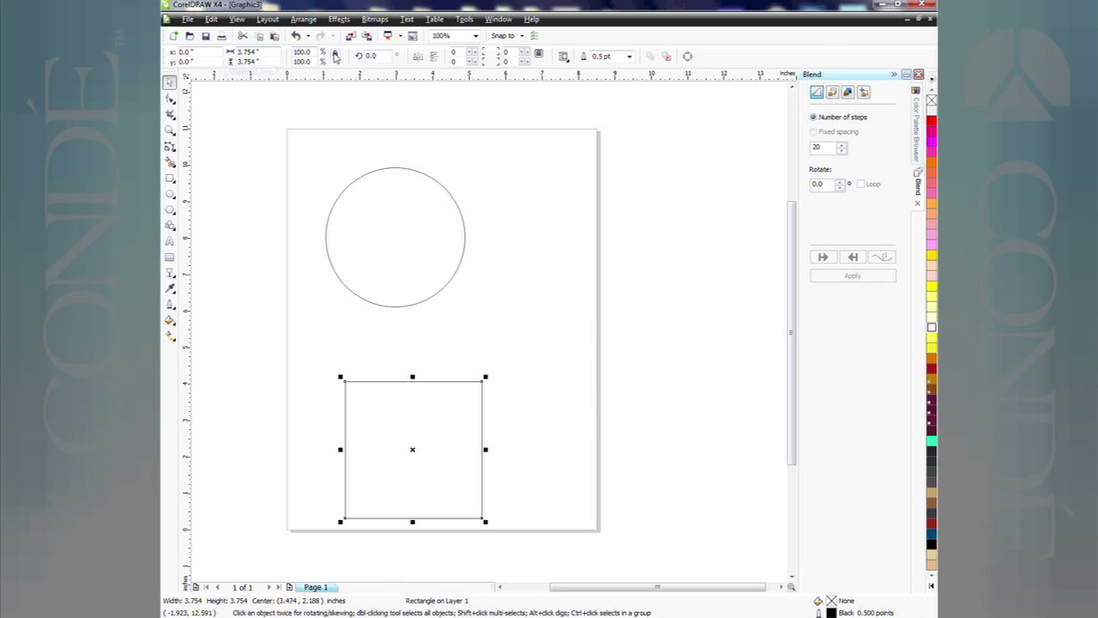
left_click(254, 51)
type("4.225")
key("Return")
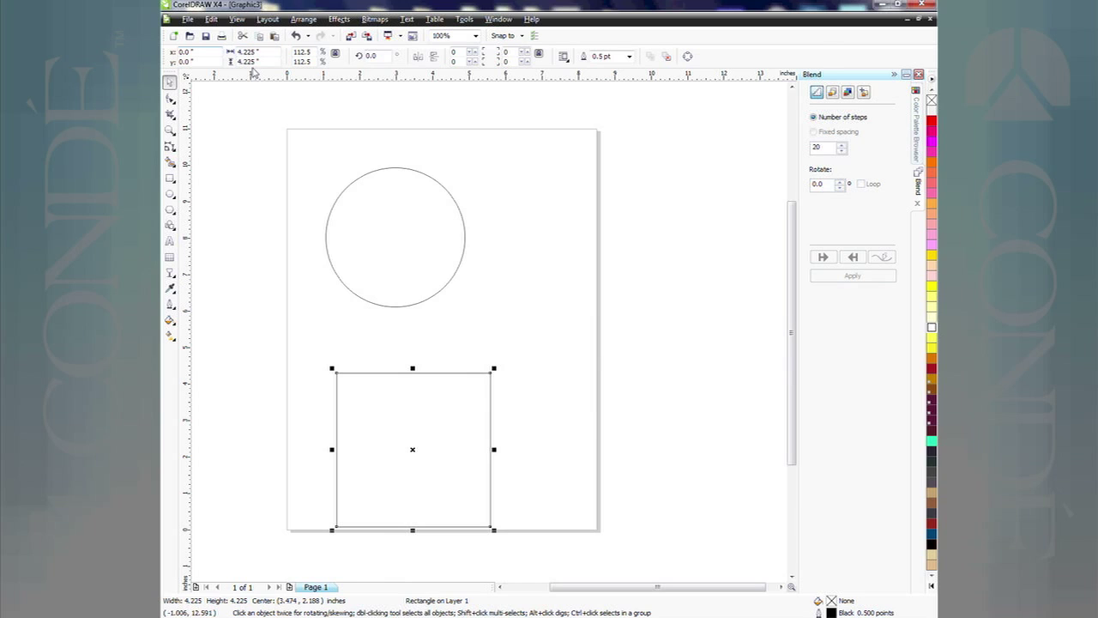
left_click_drag(412, 449, 431, 408)
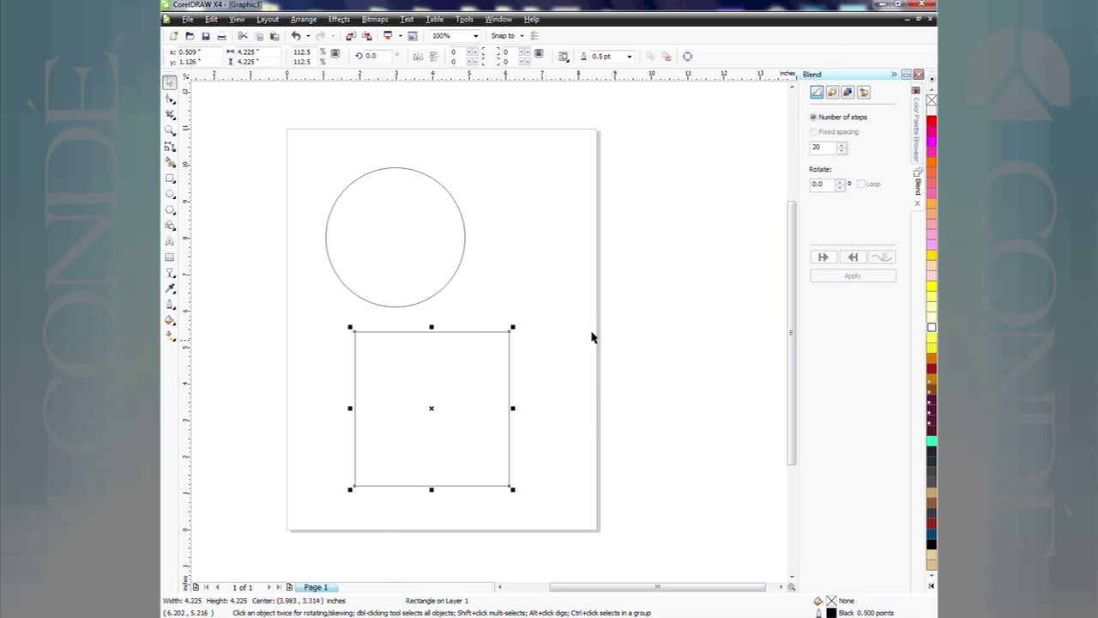
right_click(932, 100)
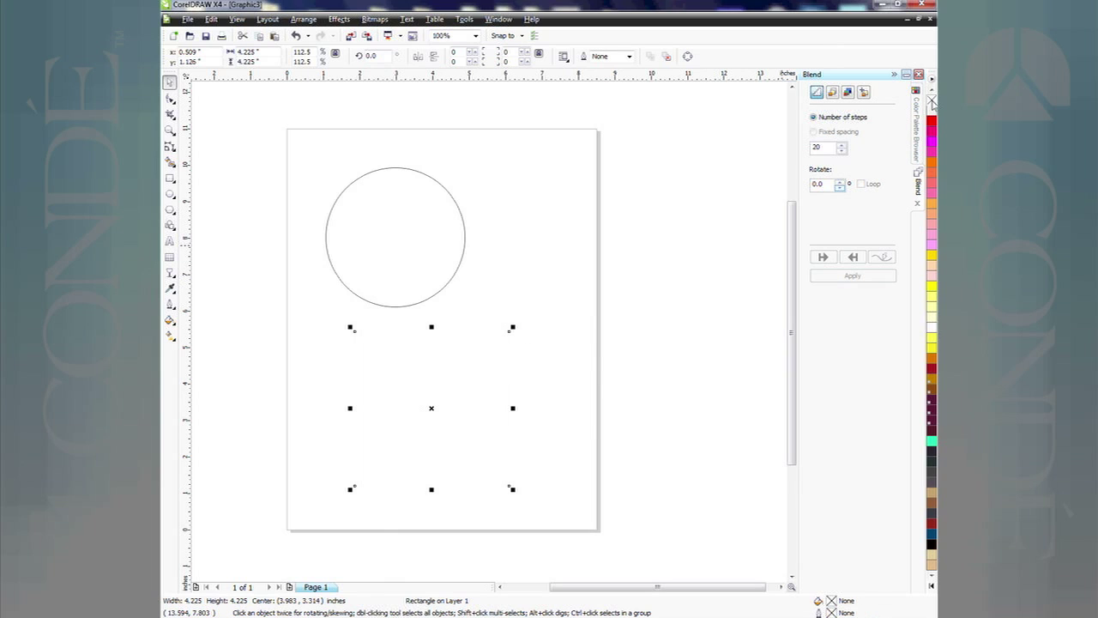
right_click(931, 550)
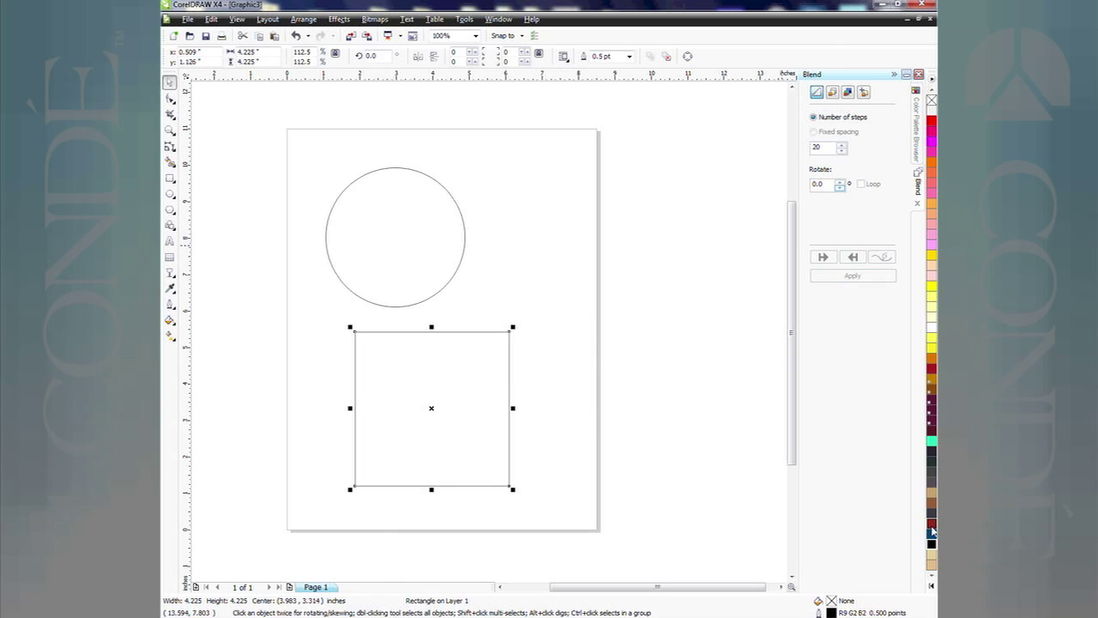
right_click(932, 525)
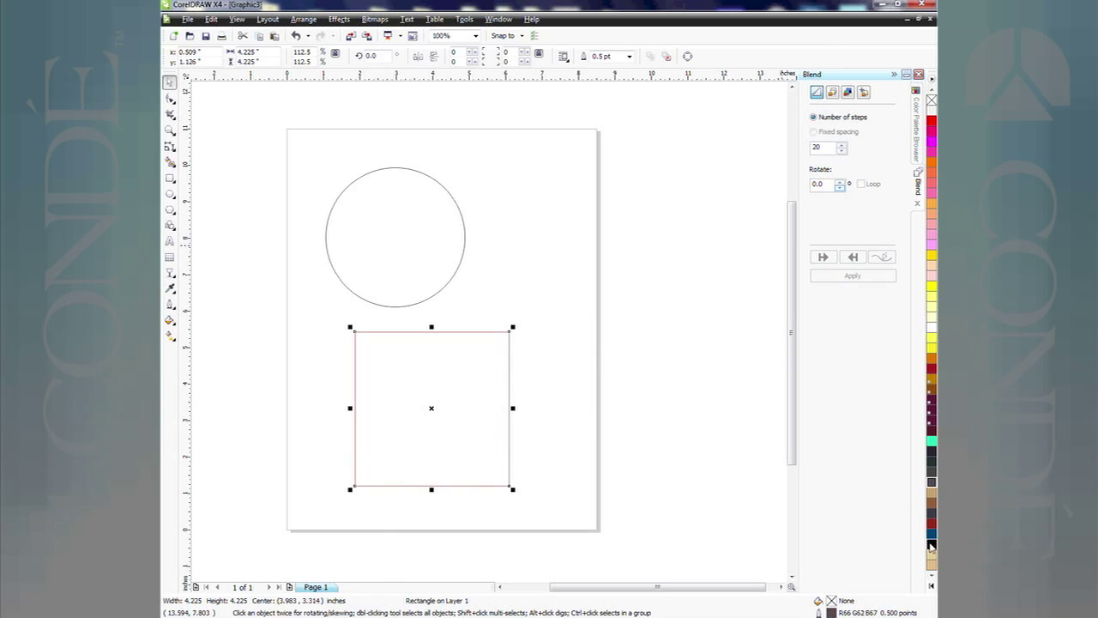
right_click(931, 544)
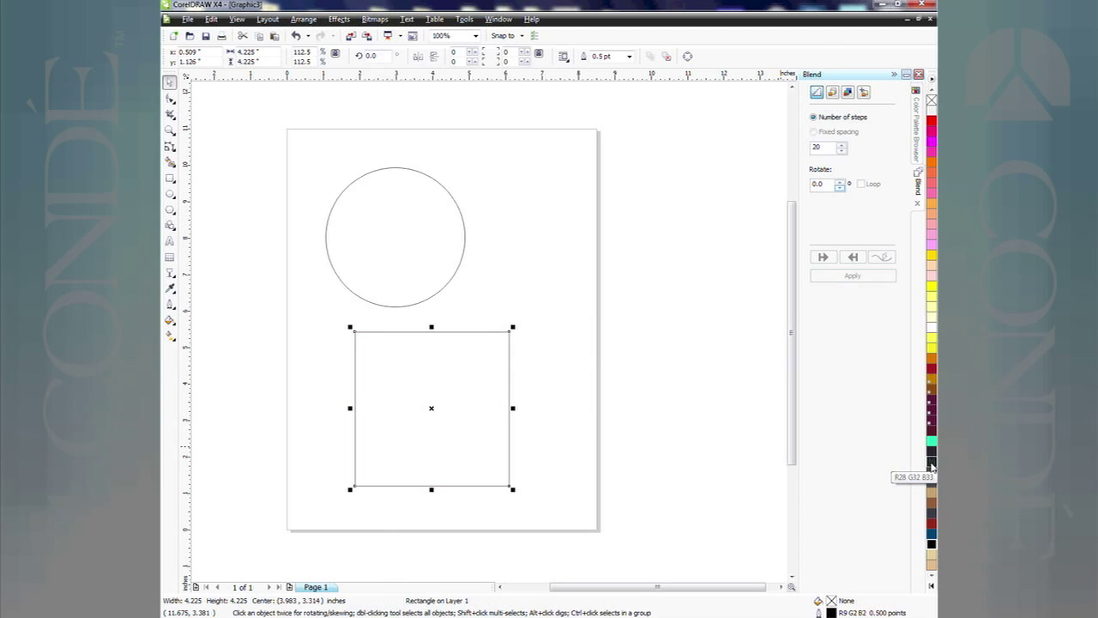
right_click(931, 163)
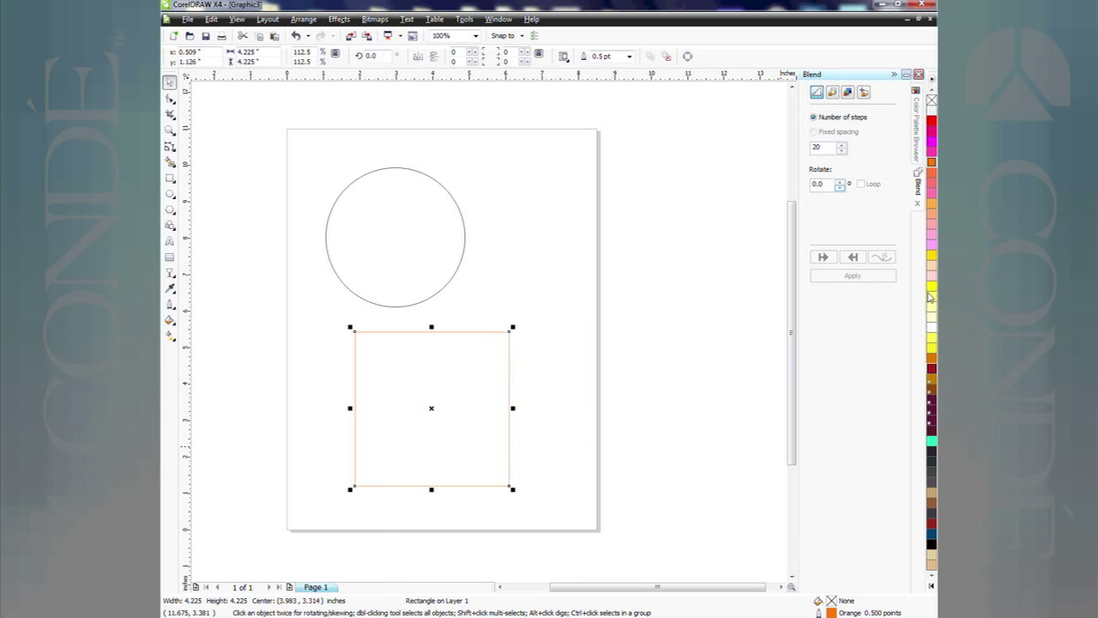
right_click(933, 100)
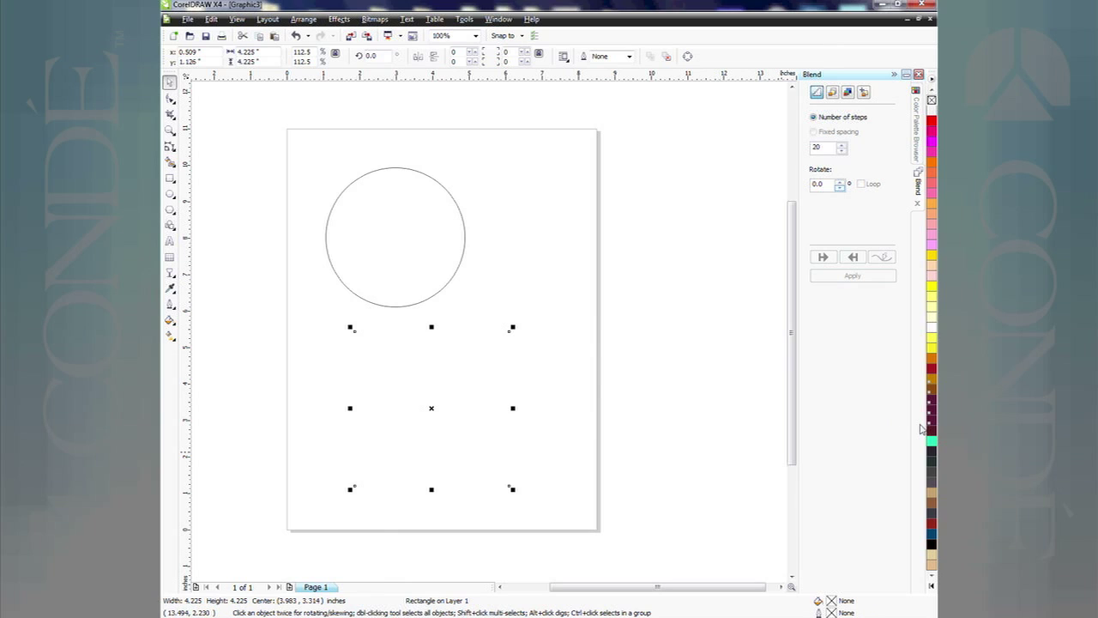
right_click(932, 544)
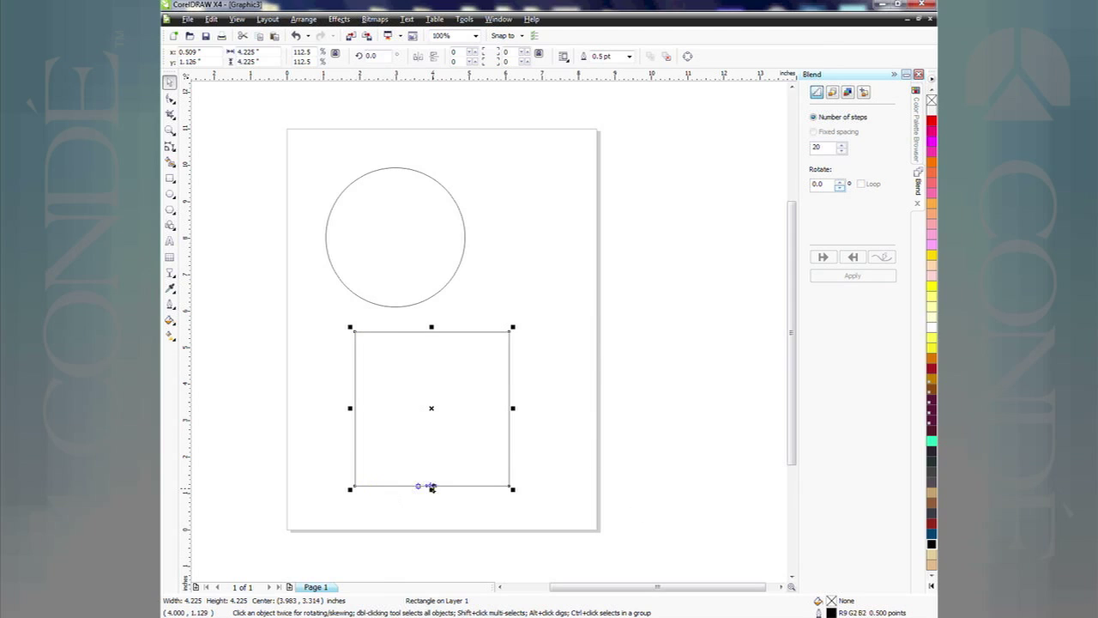
Resize the circle to a 4.225-inch width to match the square
left_click(407, 174)
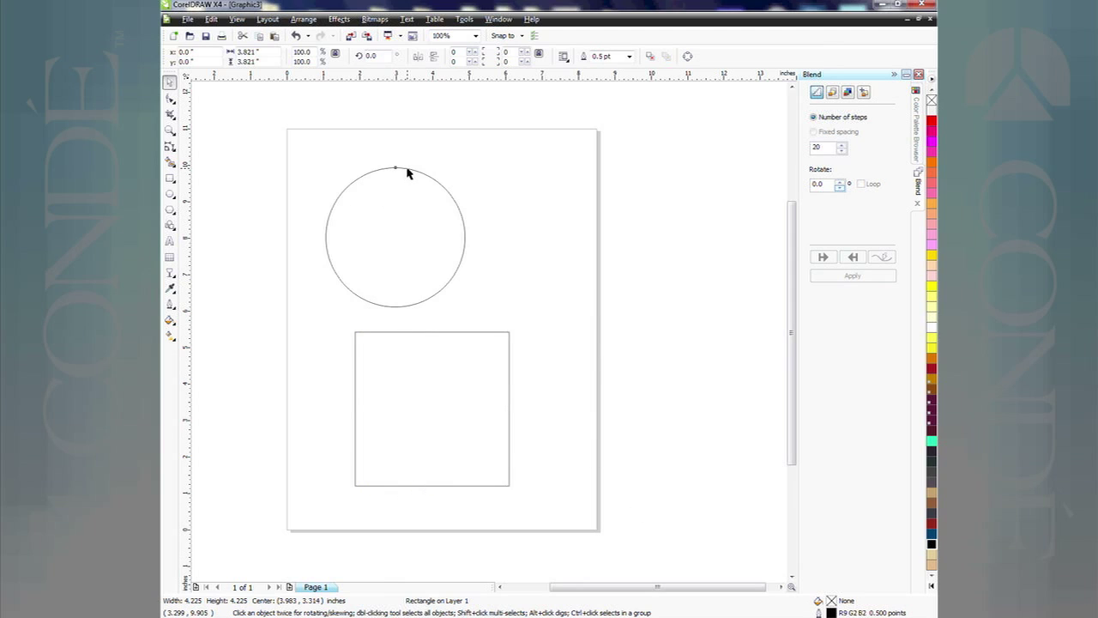
left_click(254, 52)
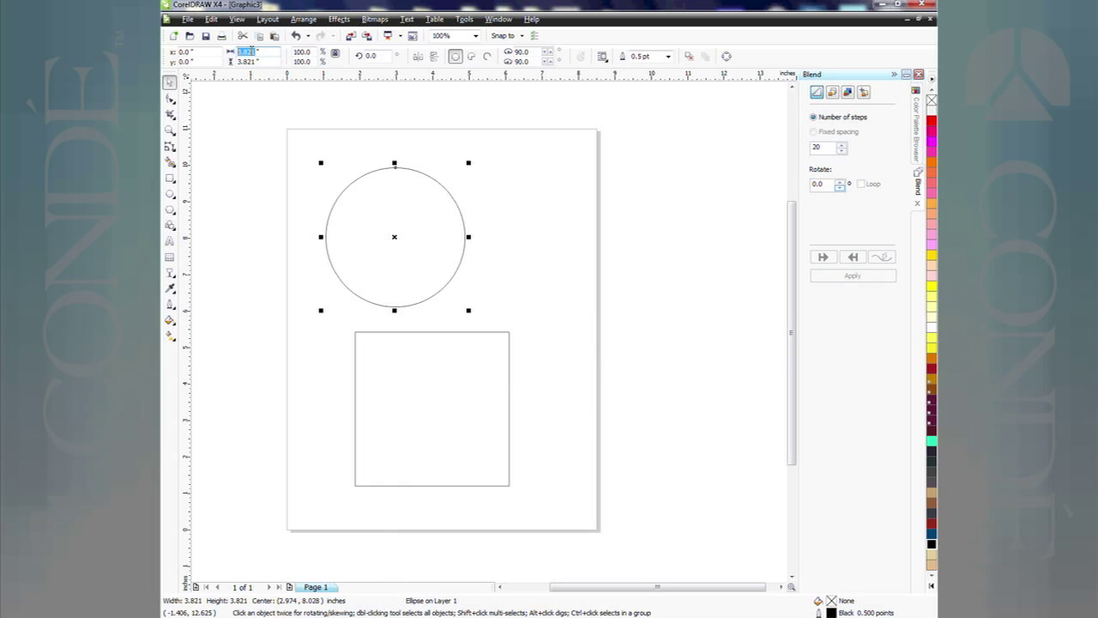
type("4.223")
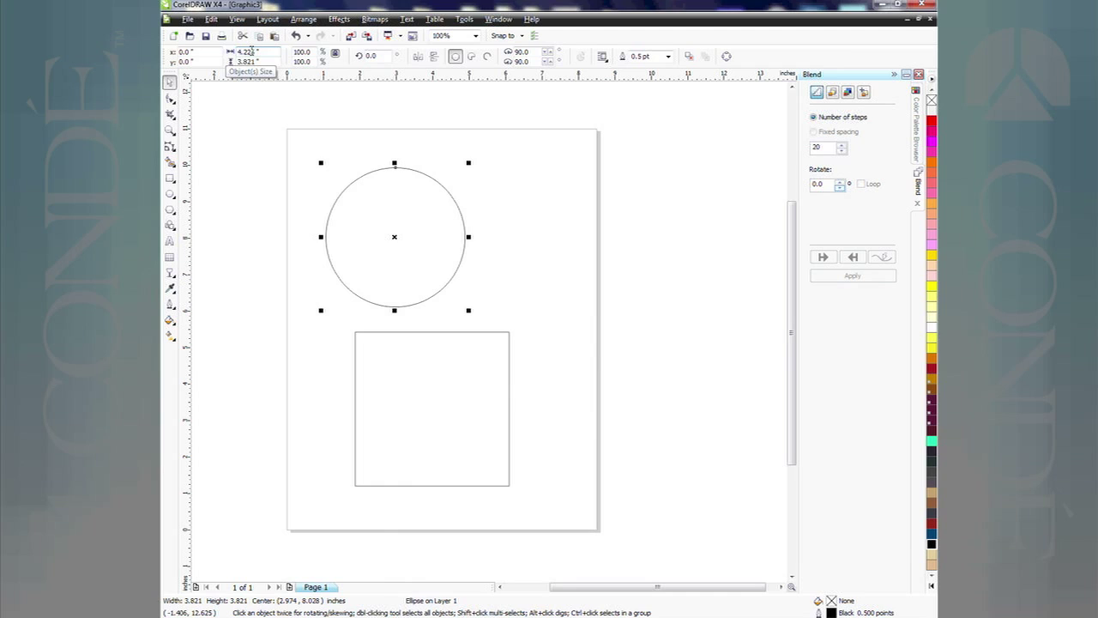
key("Return")
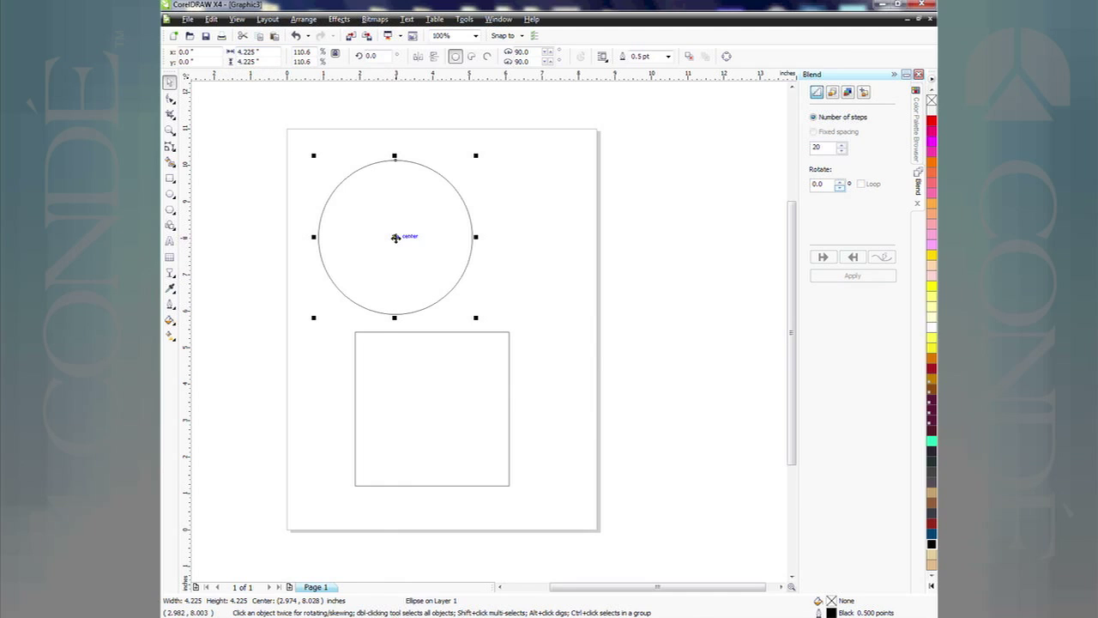
Give the circle a black outline, move it up and right above the square, and deselect it
right_click(932, 101)
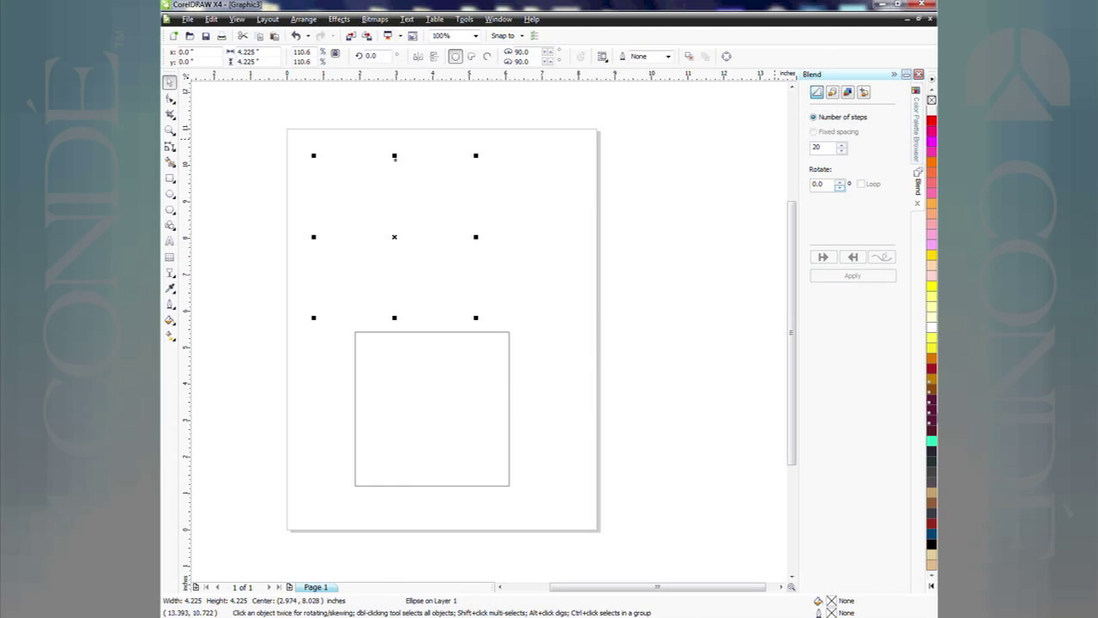
right_click(931, 545)
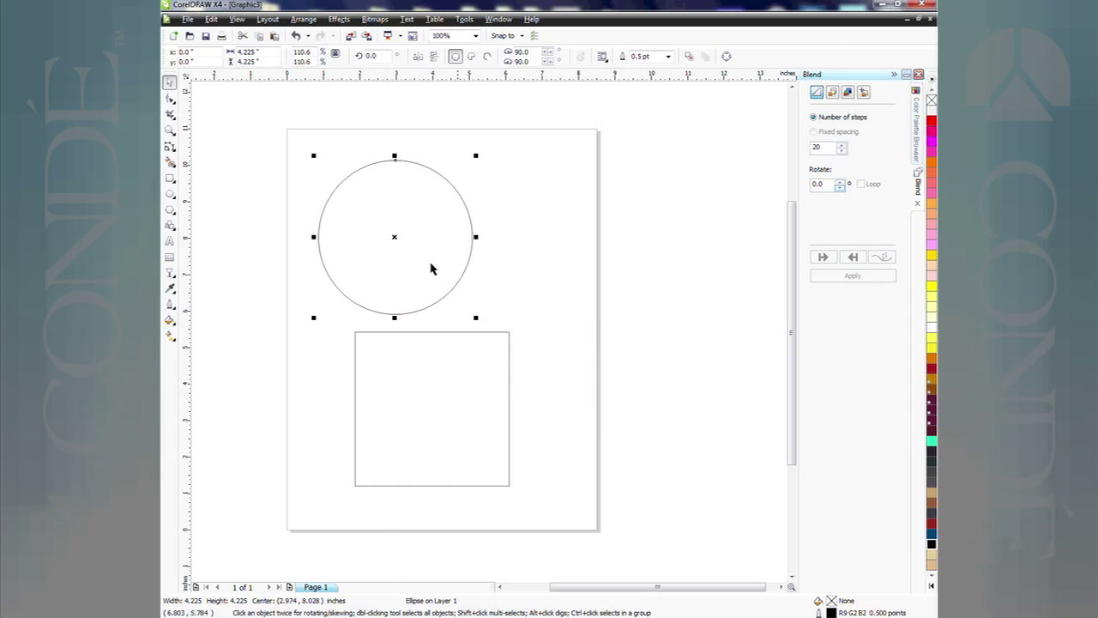
left_click_drag(394, 237, 421, 226)
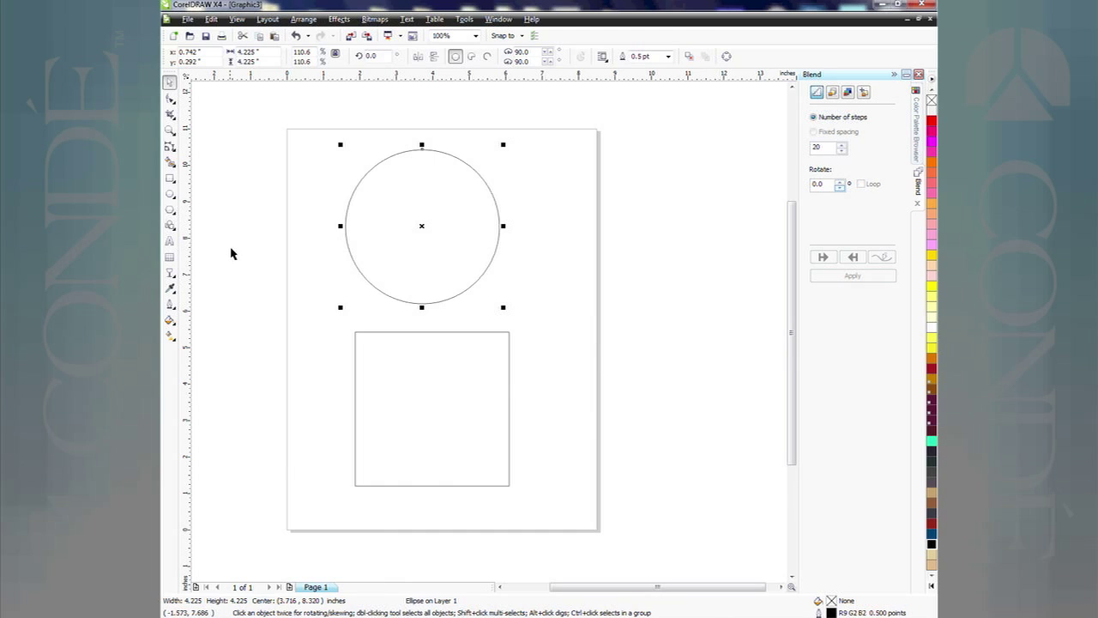
left_click(229, 215)
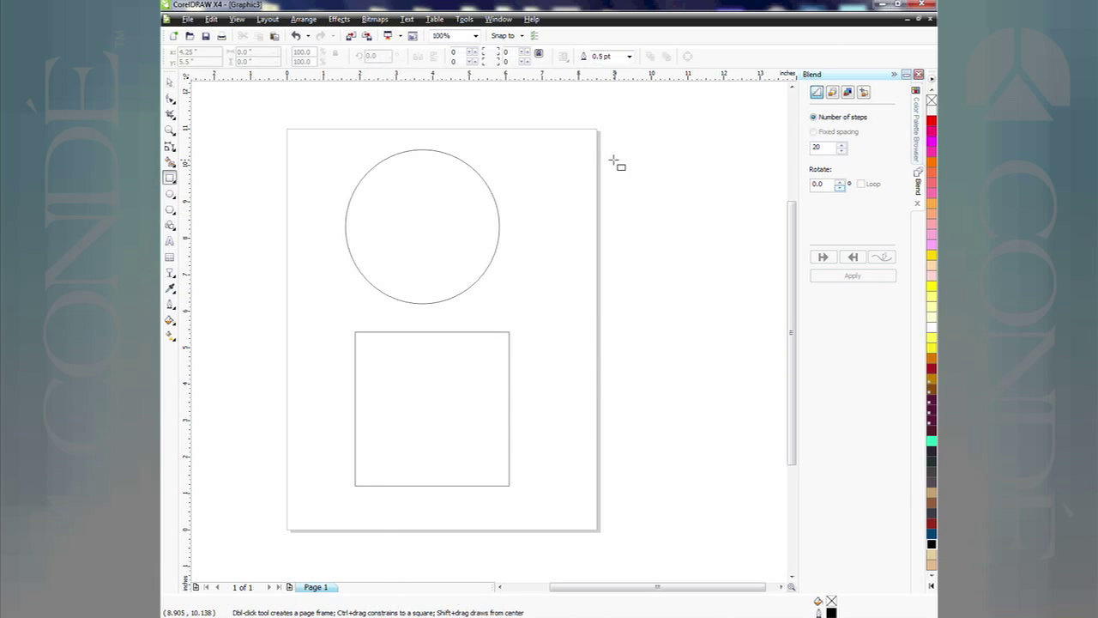
Draw an 8.242 by 8.559-inch rectangle beside the page, fill it dark red, and remove its outline
mouse_move(614, 159)
left_mouse_down()
mouse_move(789, 385)
mouse_move(755, 421)
mouse_move(784, 478)
mouse_move(755, 466)
mouse_move(775, 460)
mouse_move(770, 472)
left_mouse_up()
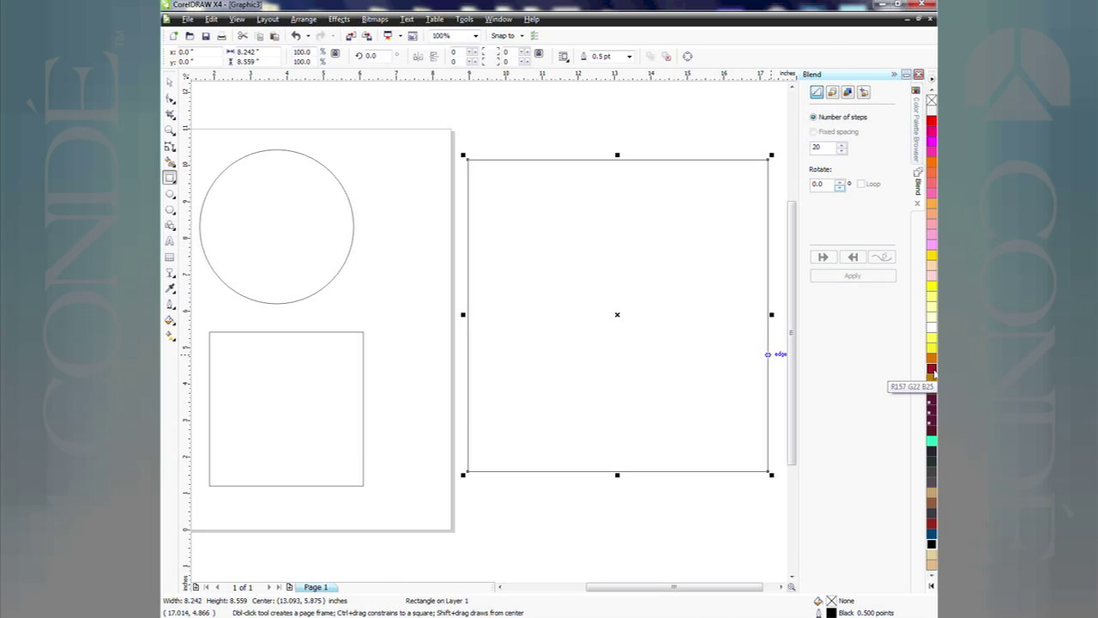
left_click(932, 369)
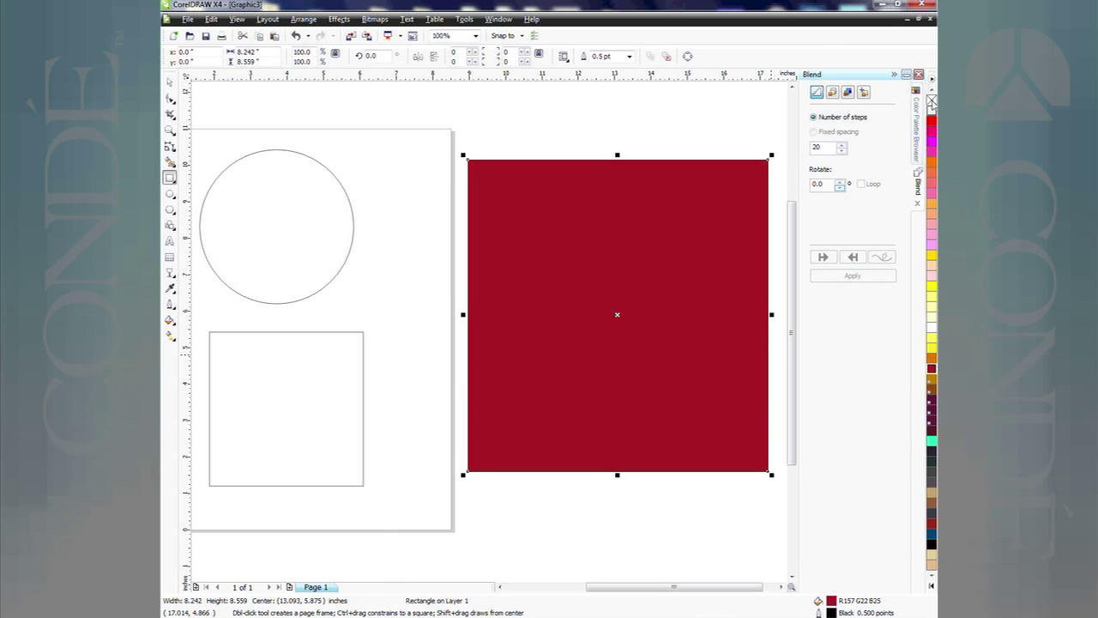
right_click(932, 100)
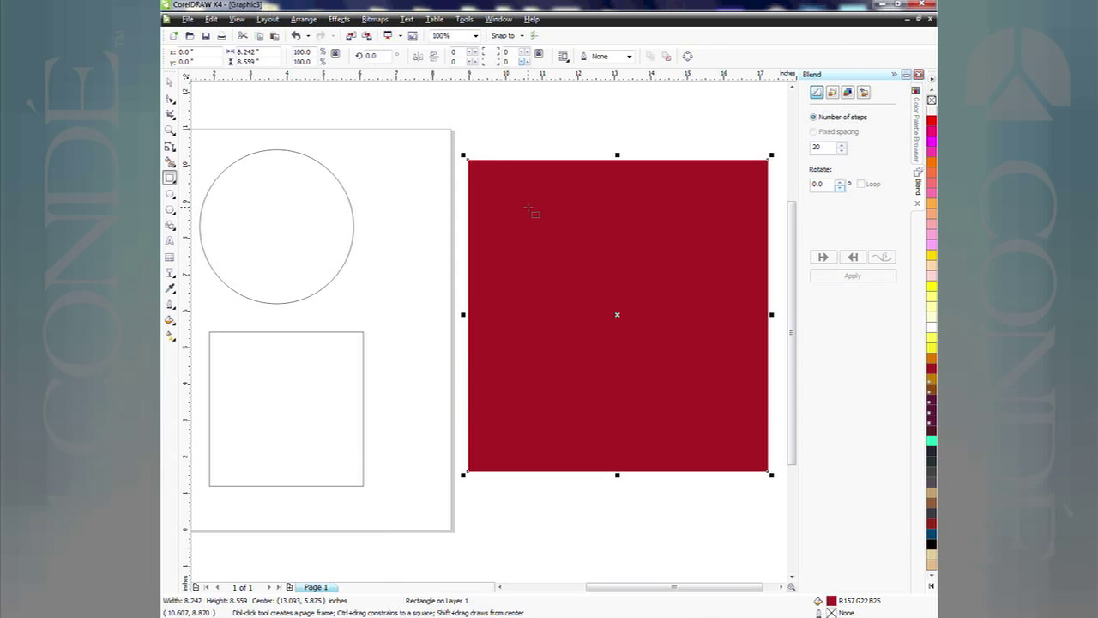
PowerClip the dark red rectangle inside the lower 4.225-inch square using Place Inside Container
mouse_move(590, 613)
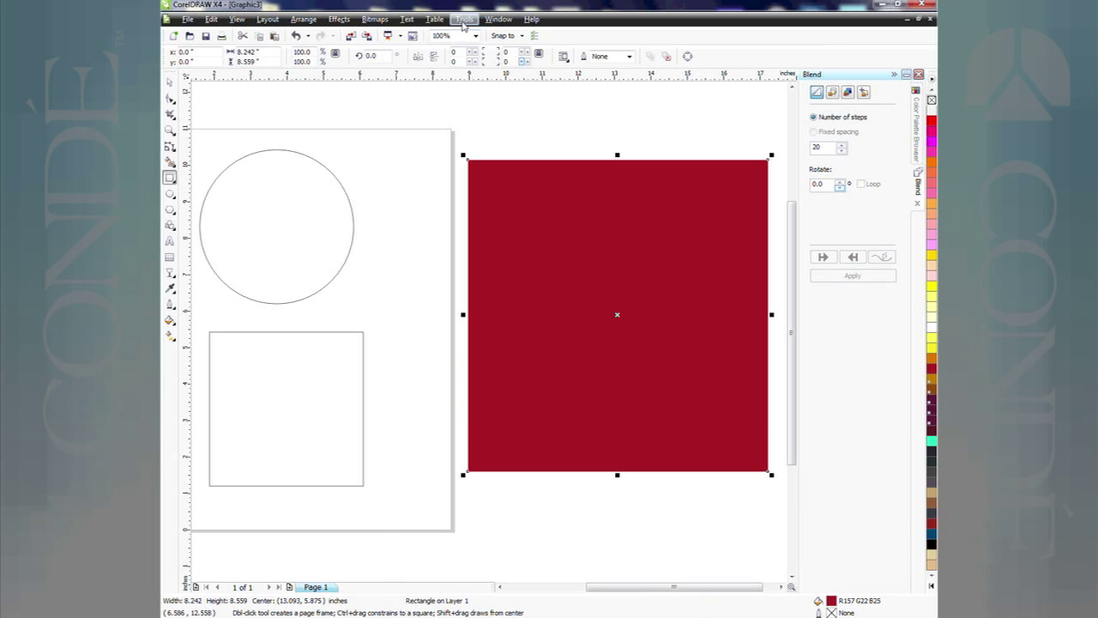
left_click(340, 19)
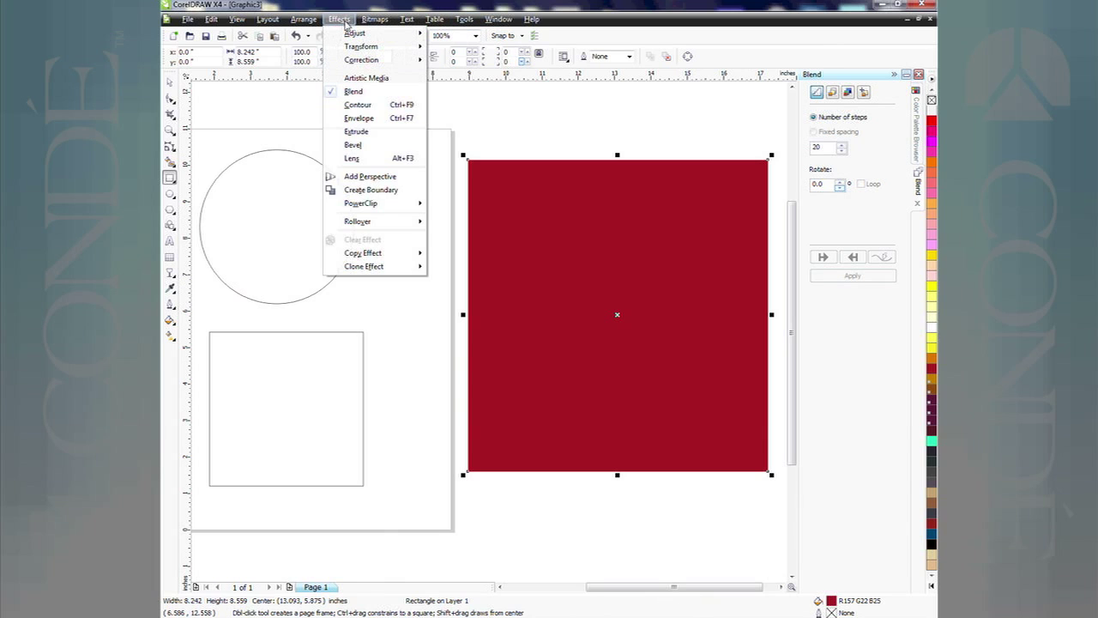
mouse_move(372, 205)
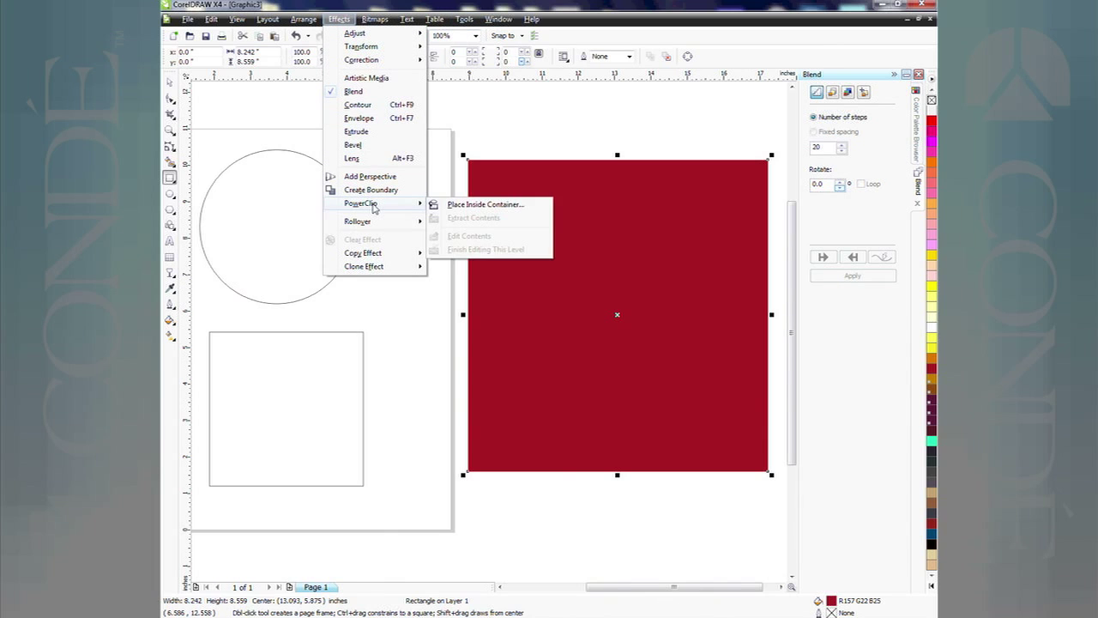
left_click(489, 205)
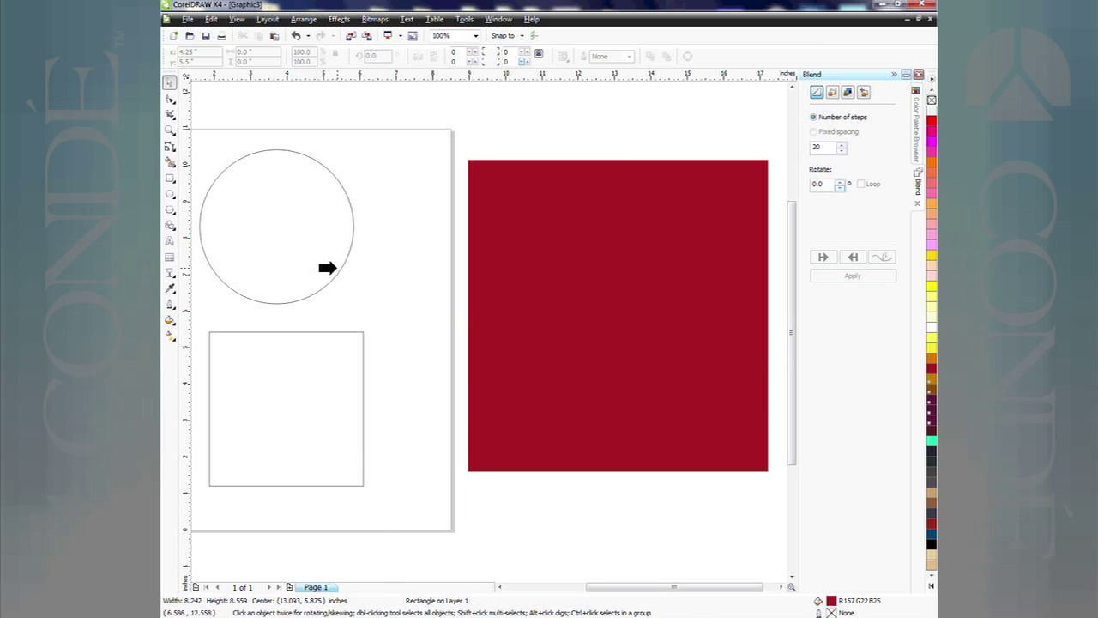
left_click(338, 336)
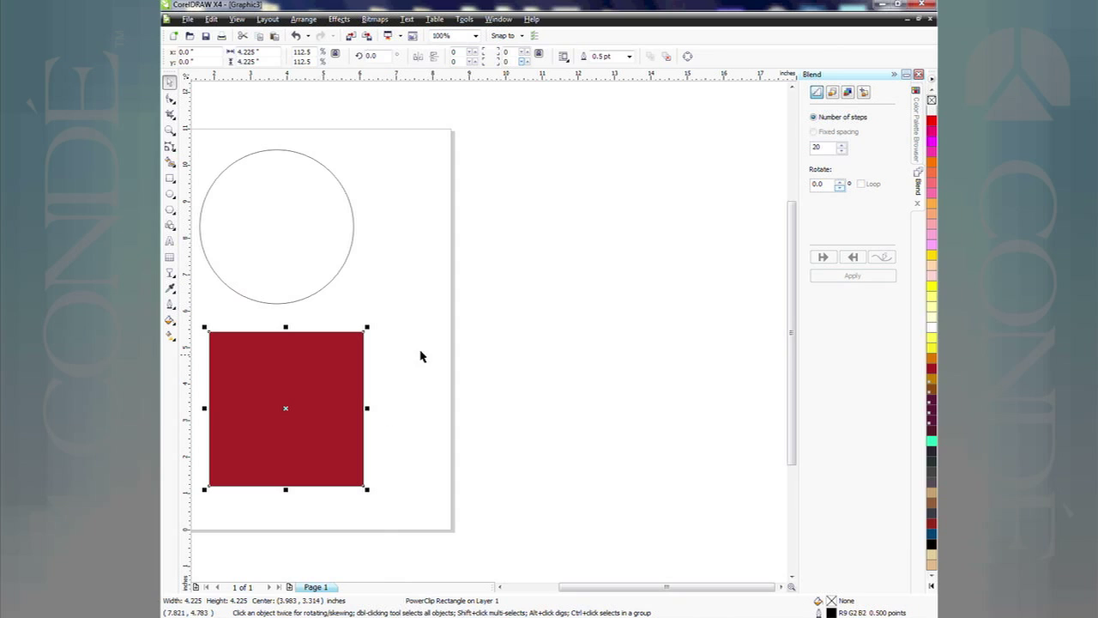
left_click_drag(588, 587, 554, 587)
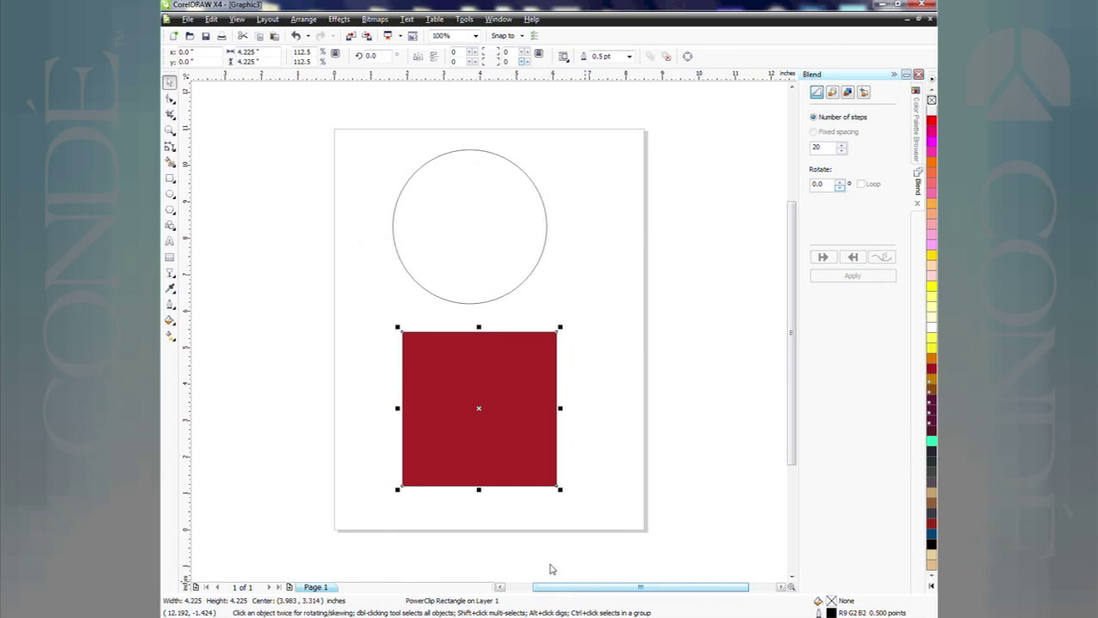
Draw a rectangle left of the circle, fill it yellow, and remove its outline
left_click(170, 178)
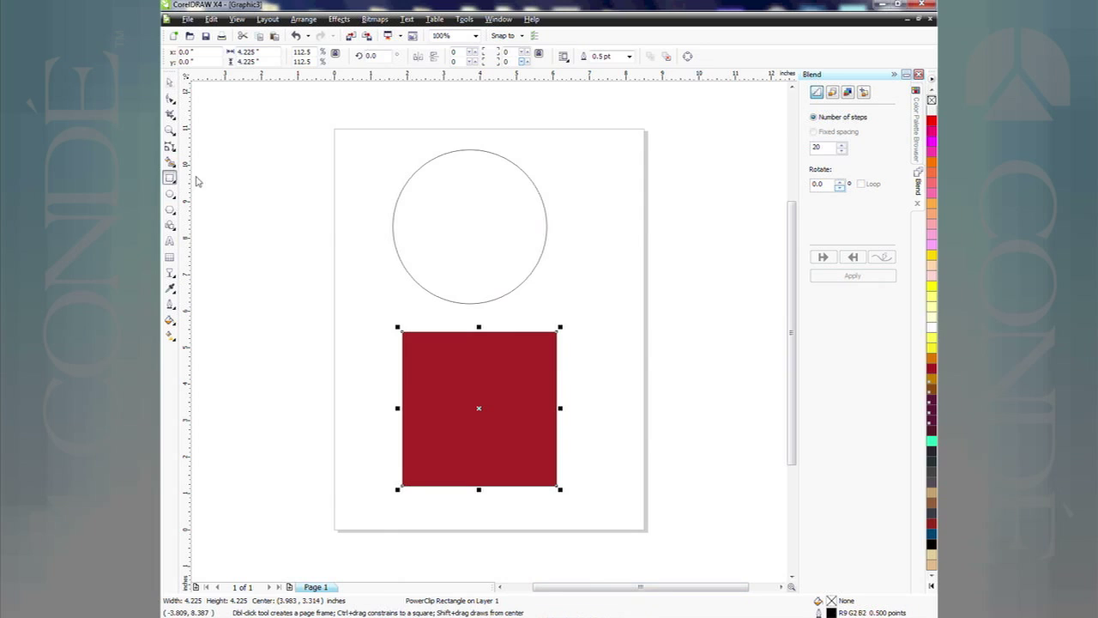
mouse_move(204, 174)
left_mouse_down()
mouse_move(336, 317)
mouse_move(360, 365)
left_mouse_up()
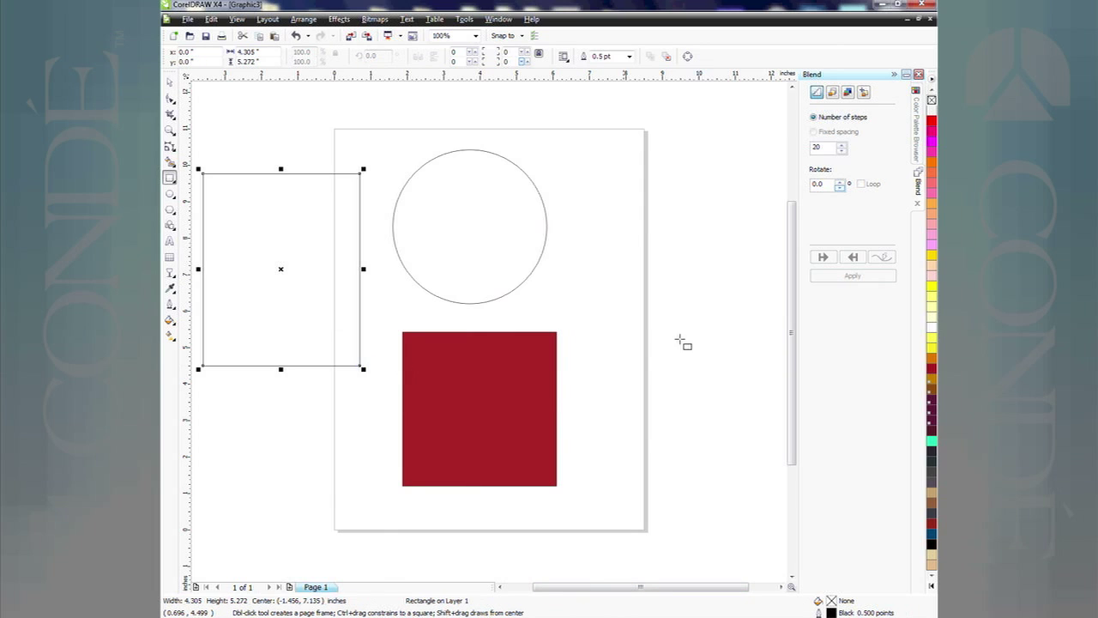
left_click(932, 347)
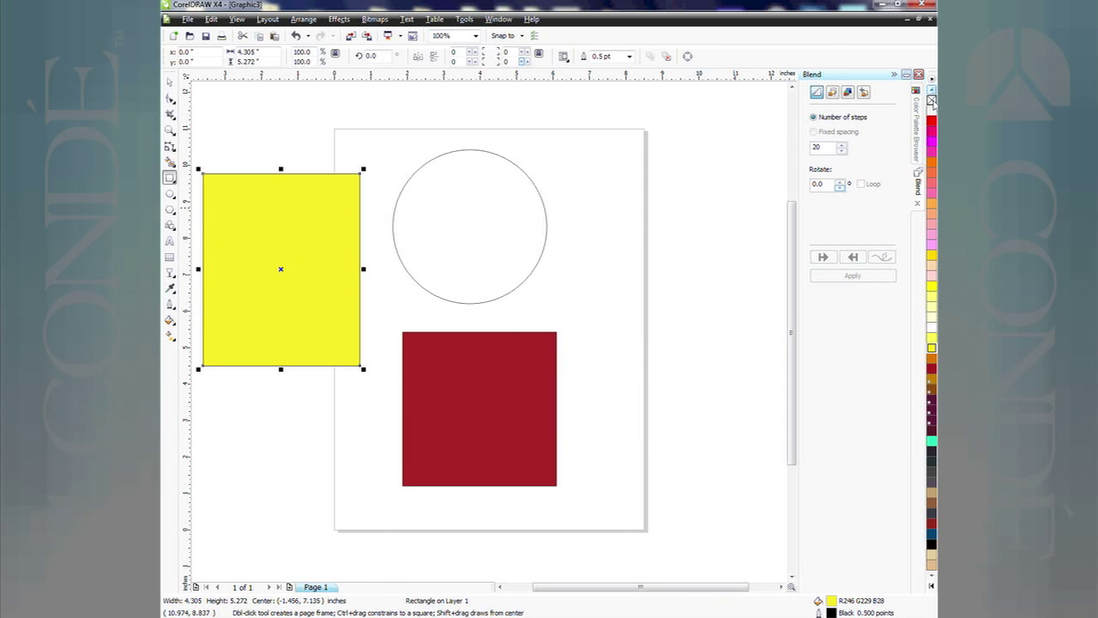
right_click(932, 100)
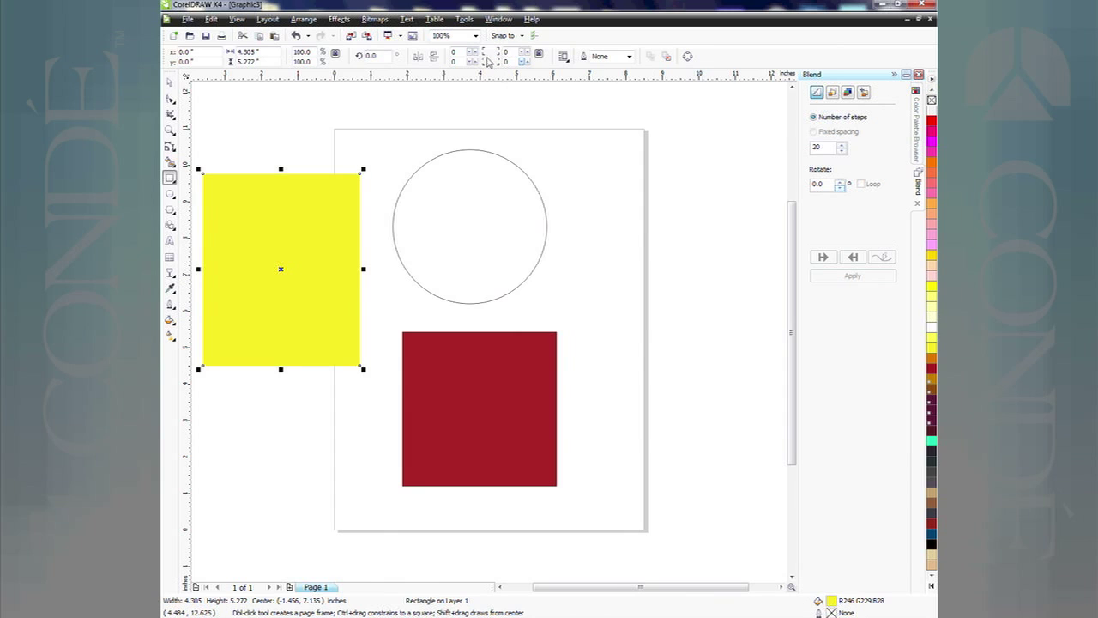
PowerClip the yellow rectangle inside the circle with Effects > PowerClip > Place Inside Container
left_click(340, 19)
mouse_move(368, 204)
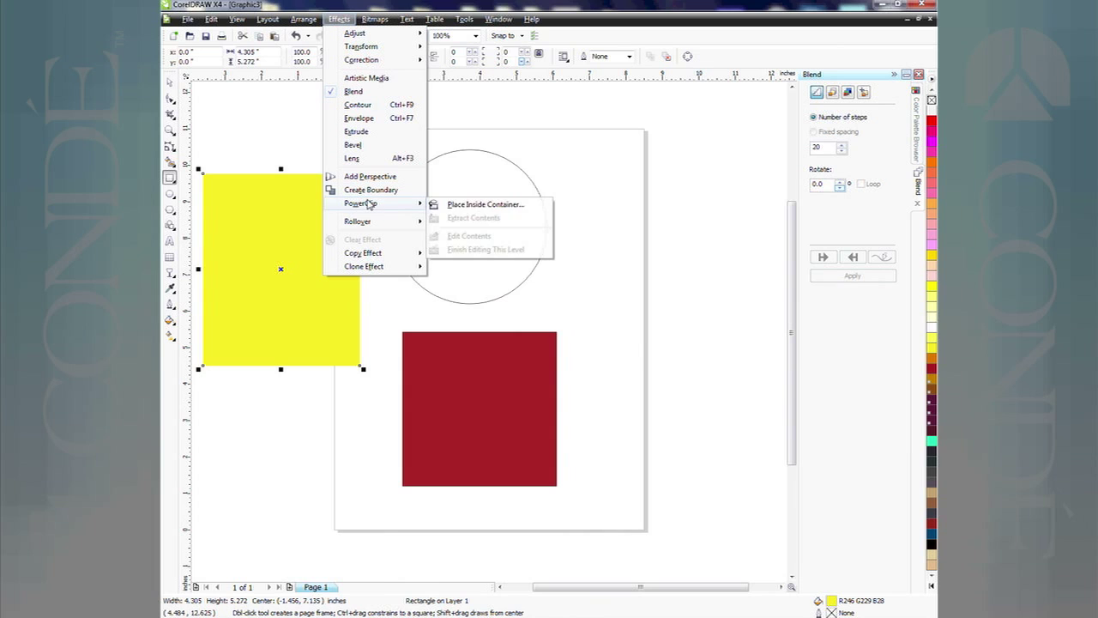
left_click(455, 205)
left_click(462, 154)
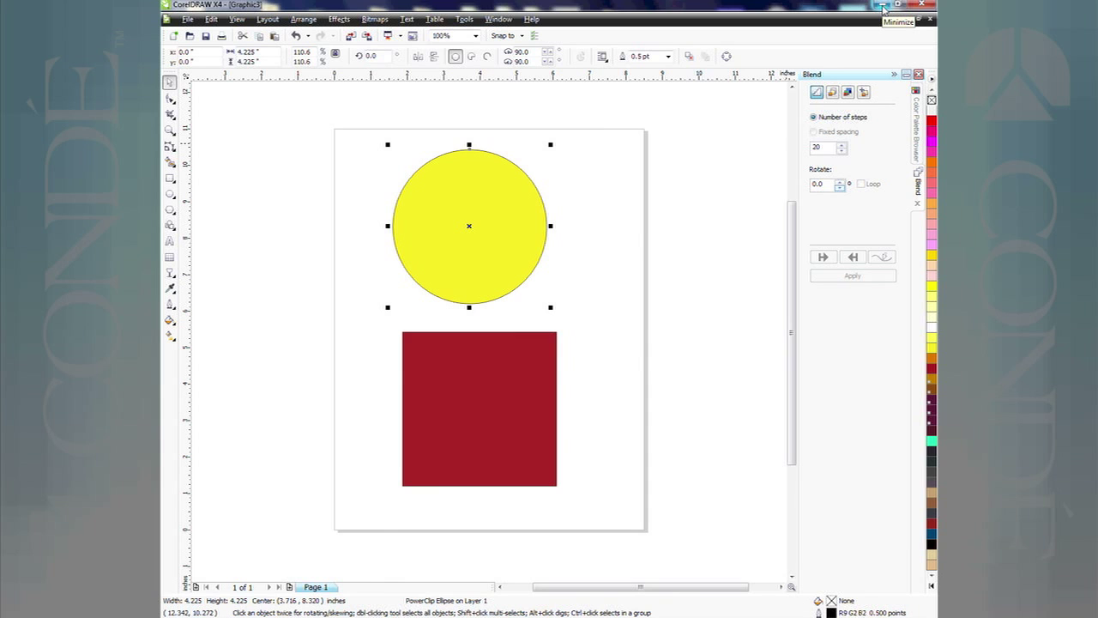
Minimize CorelDRAW and Outlook, then bring the screen recorder window into view
left_click(884, 9)
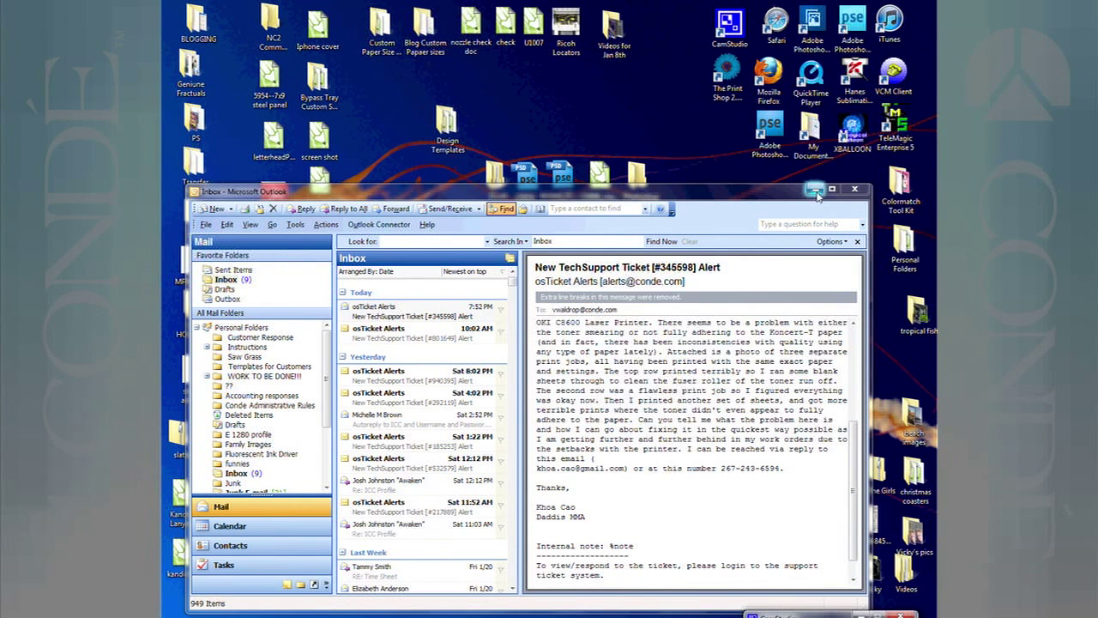
left_click(814, 189)
left_click_drag(839, 615, 839, 560)
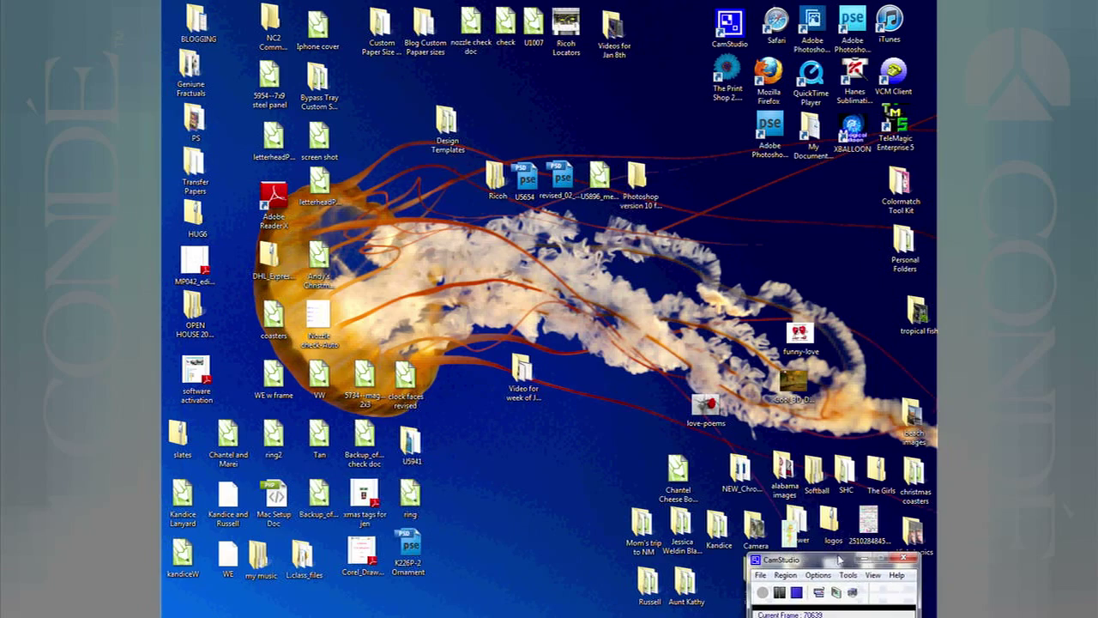